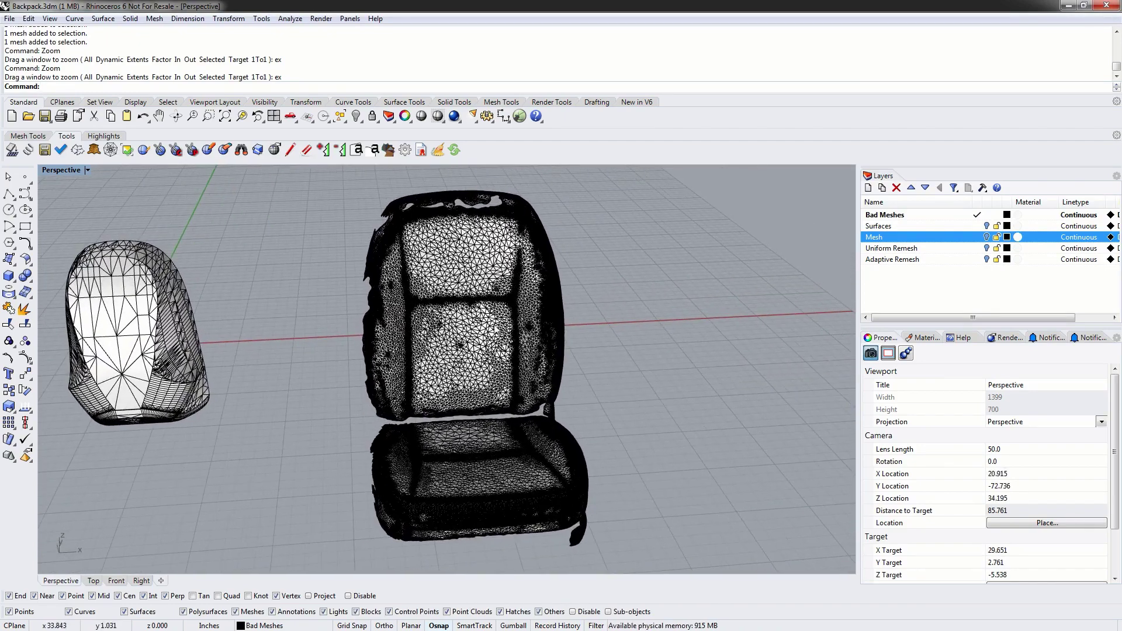
# Examine the car seat's backrest mesh, checking its outer edges, upper area and triangle density
pyautogui.click(482, 354)
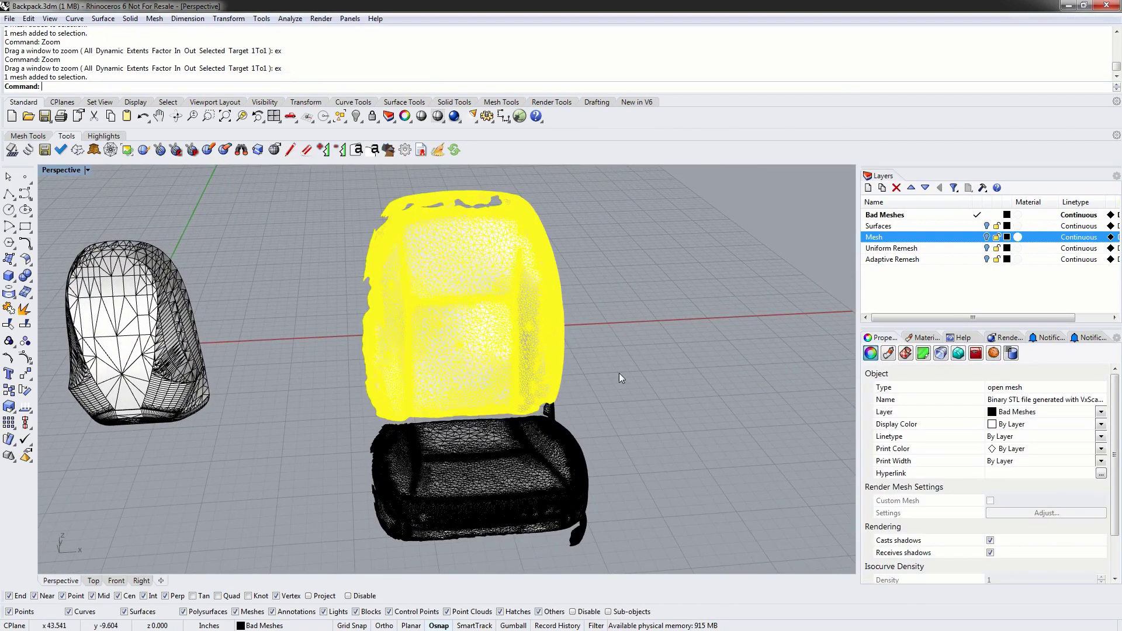
pyautogui.click(605, 313)
pyautogui.scroll(3, 423, 291)
pyautogui.moveTo(362, 325)
pyautogui.mouseDown(button='right')
pyautogui.moveTo(422, 331)
pyautogui.moveTo(344, 328)
pyautogui.mouseUp(button='right')
pyautogui.scroll(3, 345, 328)
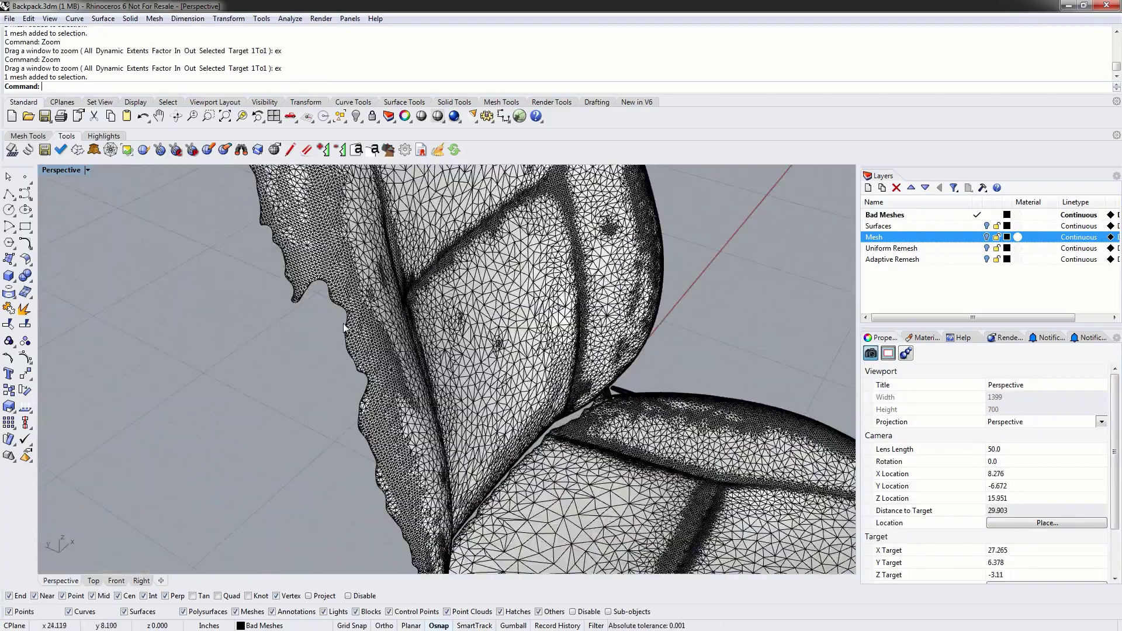
pyautogui.keyDown('shift'); pyautogui.moveTo(375, 240); pyautogui.dragTo(284, 350, button='right'); pyautogui.keyUp('shift')
pyautogui.moveTo(463, 439); pyautogui.dragTo(578, 423, button='right')
pyautogui.moveTo(430, 449); pyautogui.dragTo(251, 417, button='right')
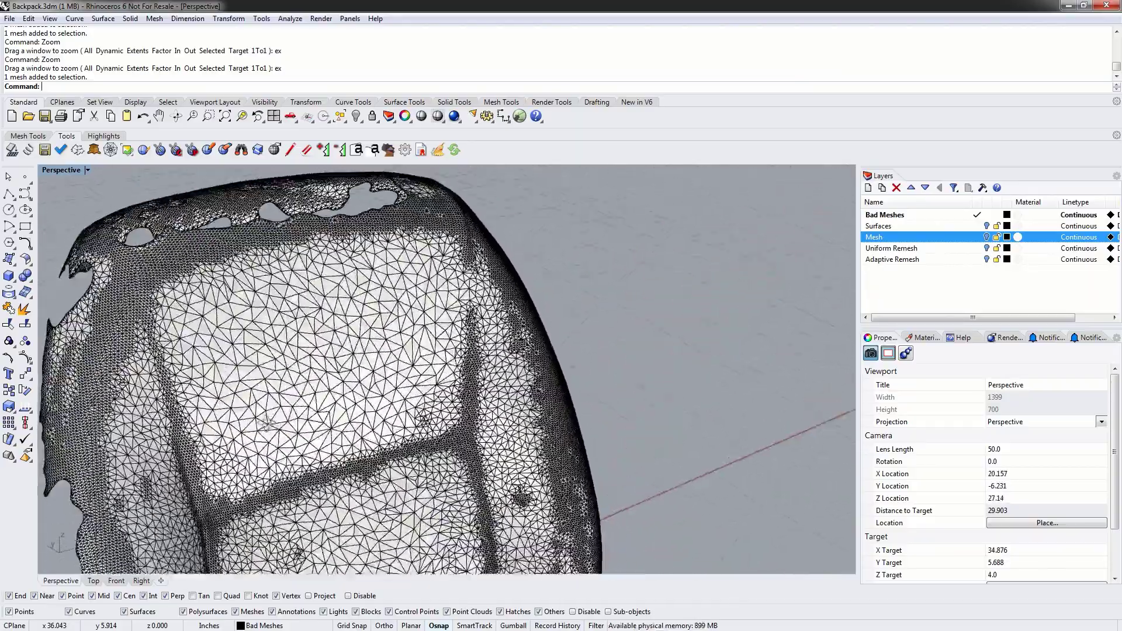
# Examine the seat cushion mesh and the area where it meets the backrest
pyautogui.scroll(-4, 251, 417)
pyautogui.keyDown('shift'); pyautogui.moveTo(265, 491); pyautogui.dragTo(334, 254, button='right'); pyautogui.keyUp('shift')
pyautogui.keyDown('shift'); pyautogui.moveTo(565, 435); pyautogui.dragTo(522, 455, button='right'); pyautogui.keyUp('shift')
pyautogui.moveTo(397, 439); pyautogui.dragTo(433, 433, button='right')
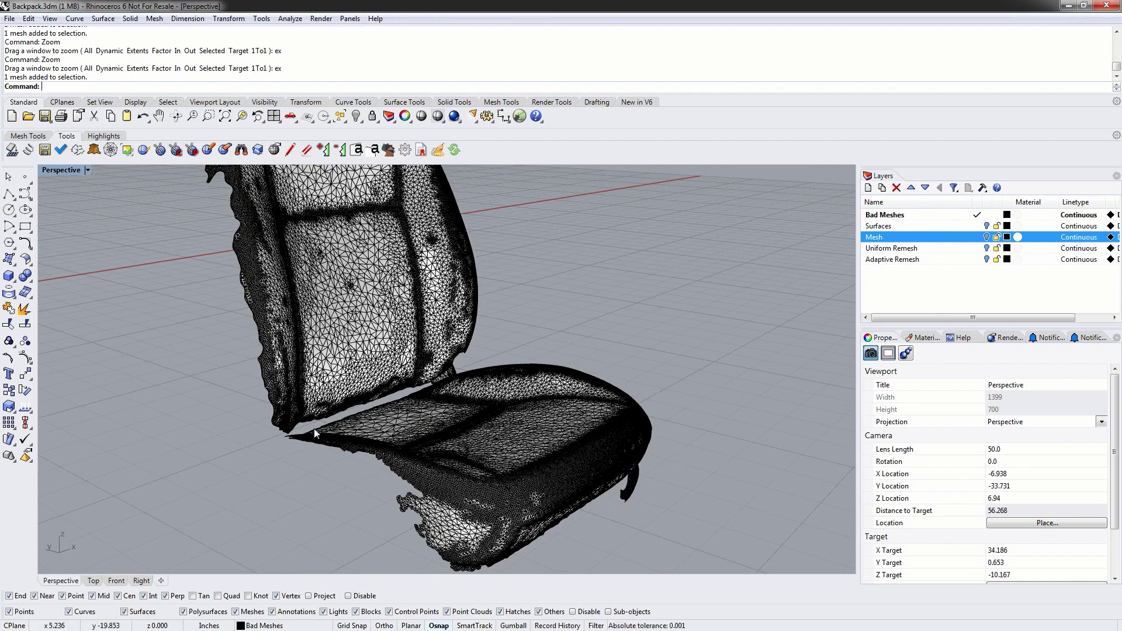
pyautogui.moveTo(536, 407); pyautogui.dragTo(434, 518, button='right')
pyautogui.moveTo(358, 437); pyautogui.dragTo(480, 386, button='right')
pyautogui.scroll(-4, 480, 385)
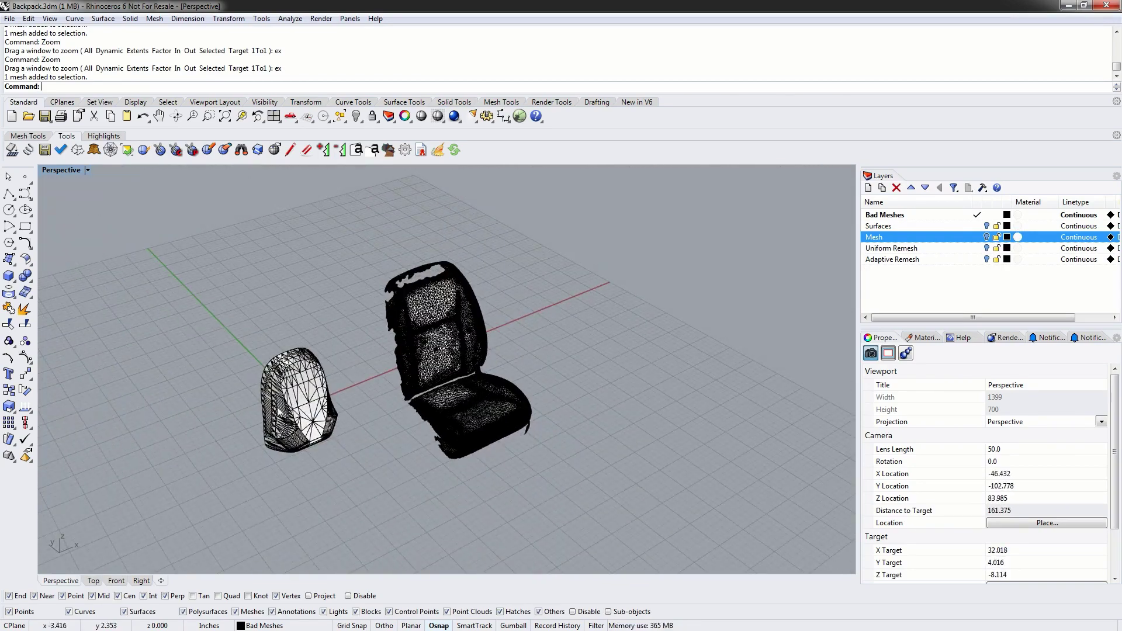
# Inspect the seam between the backpack's front panel and side panel up close, selecting the adjoining meshes to tell them apart
pyautogui.scroll(8, 279, 413)
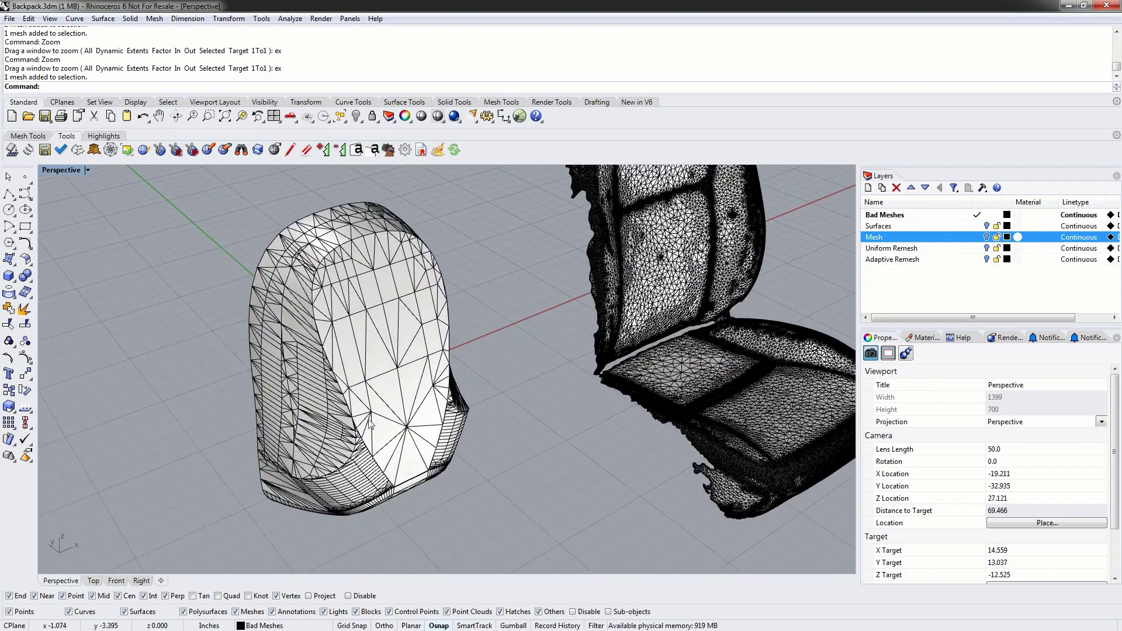
pyautogui.moveTo(370, 424); pyautogui.dragTo(390, 386, button='right')
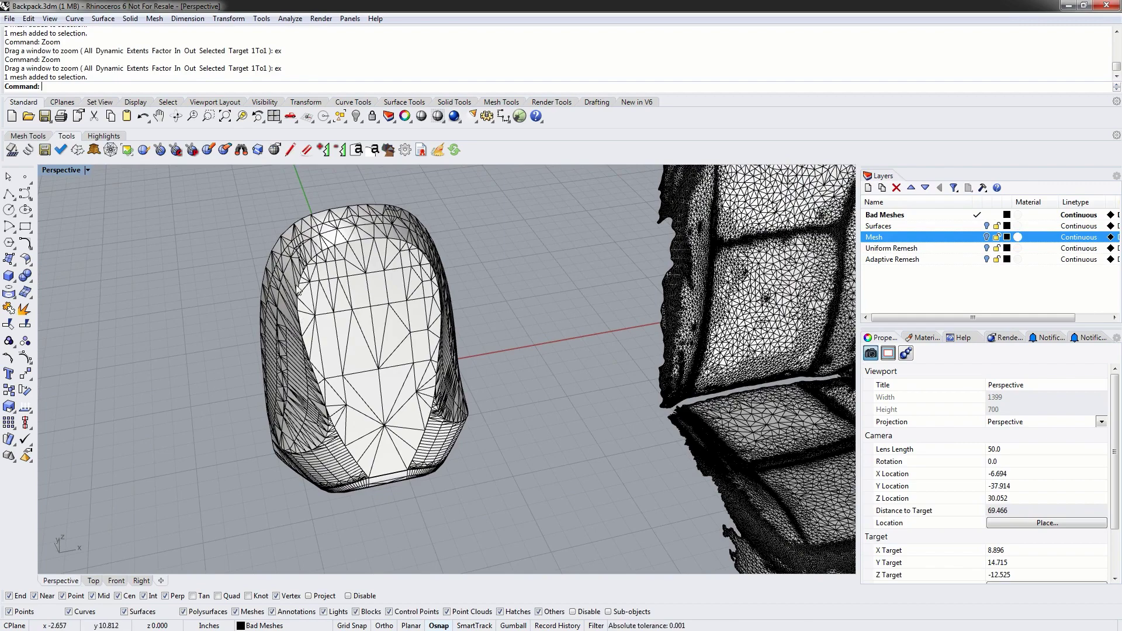
pyautogui.moveTo(297, 351); pyautogui.dragTo(419, 315, button='right')
pyautogui.moveTo(298, 275); pyautogui.dragTo(315, 285, button='right')
pyautogui.scroll(8, 385, 240)
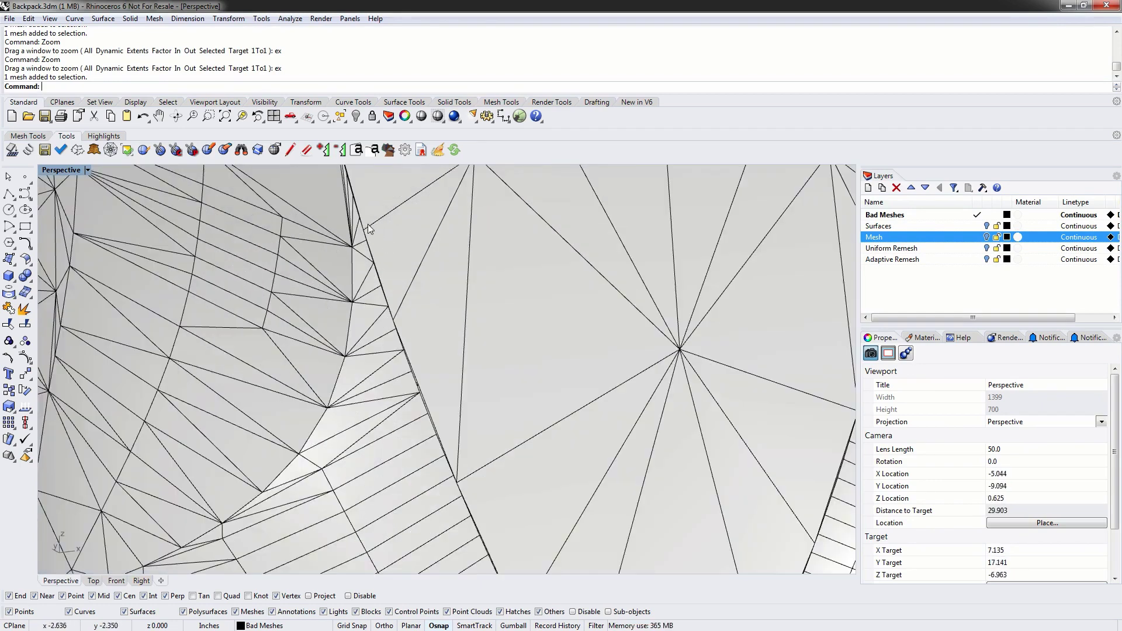
pyautogui.scroll(4, 368, 208)
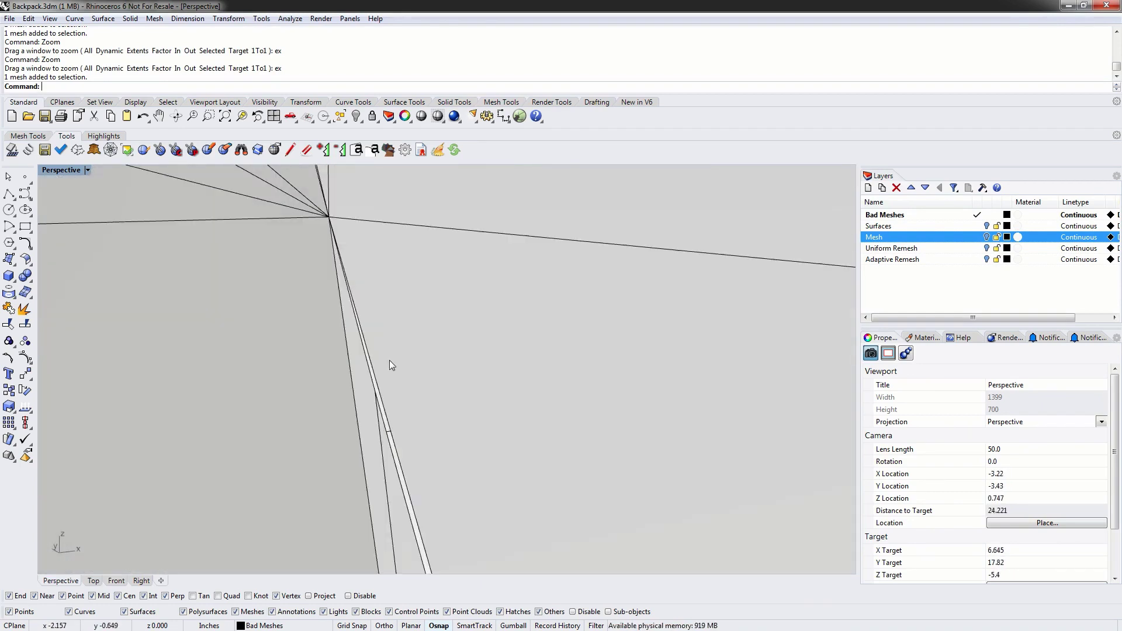
pyautogui.click(388, 465)
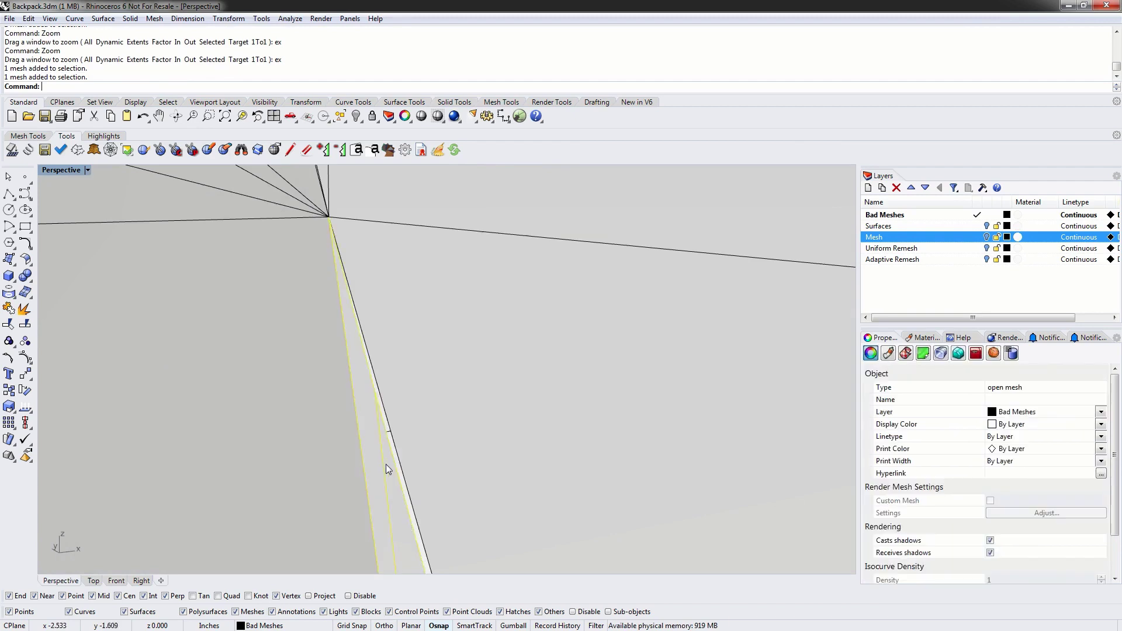
pyautogui.click(417, 444)
pyautogui.click(354, 488)
pyautogui.scroll(-10, 354, 490)
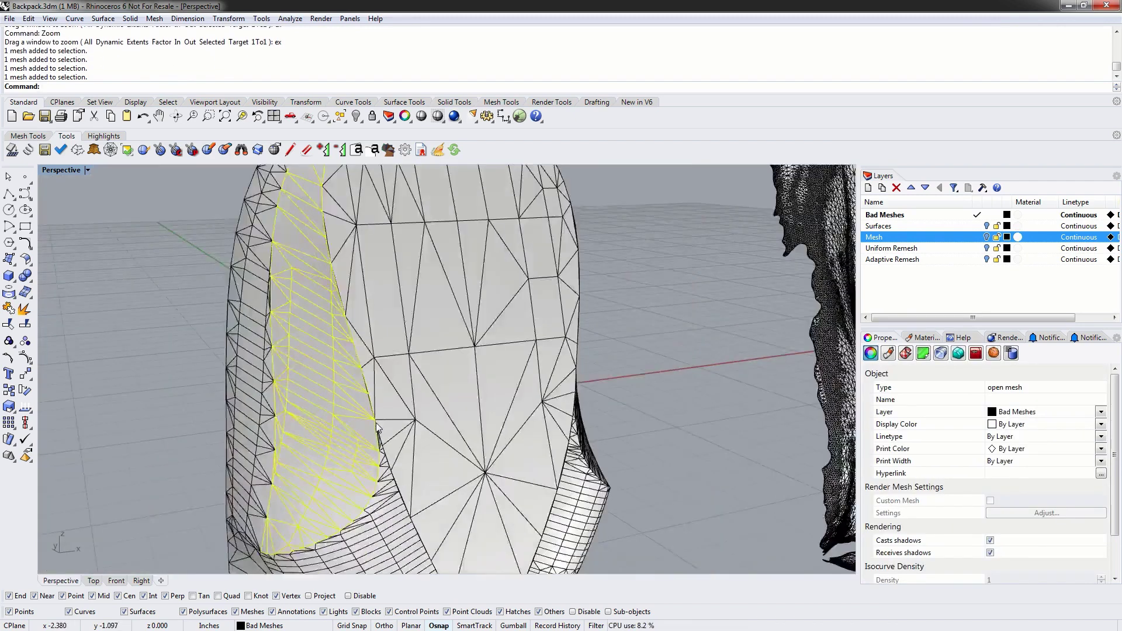
pyautogui.press('Escape')
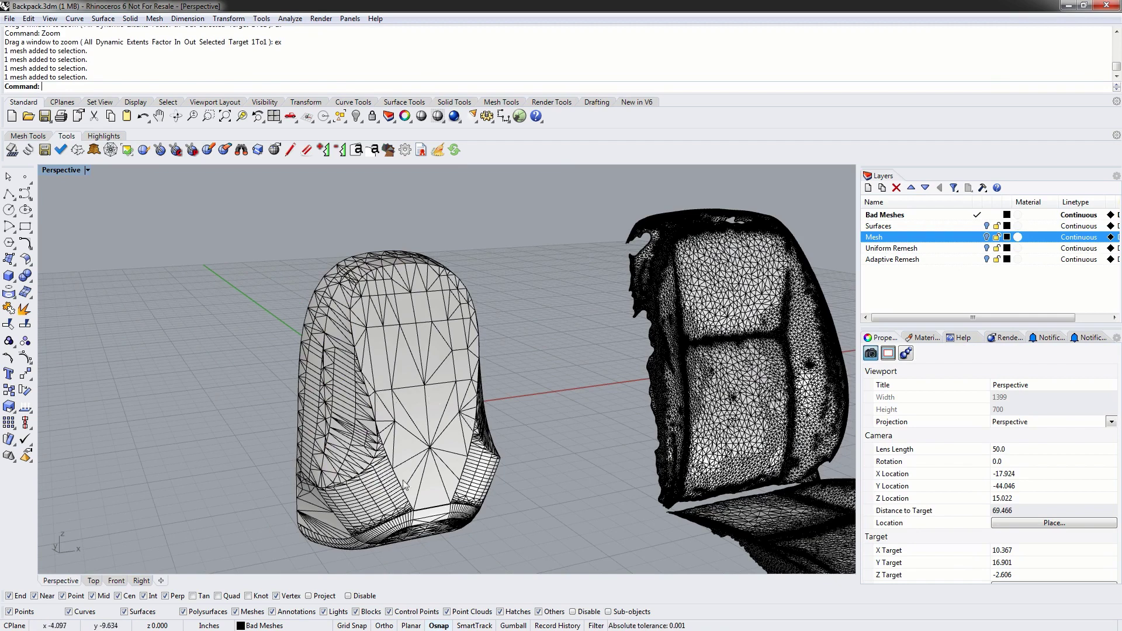
# Examine the mesh edges and facets along the backpack's lower side and front panels for alignment
pyautogui.scroll(10, 405, 409)
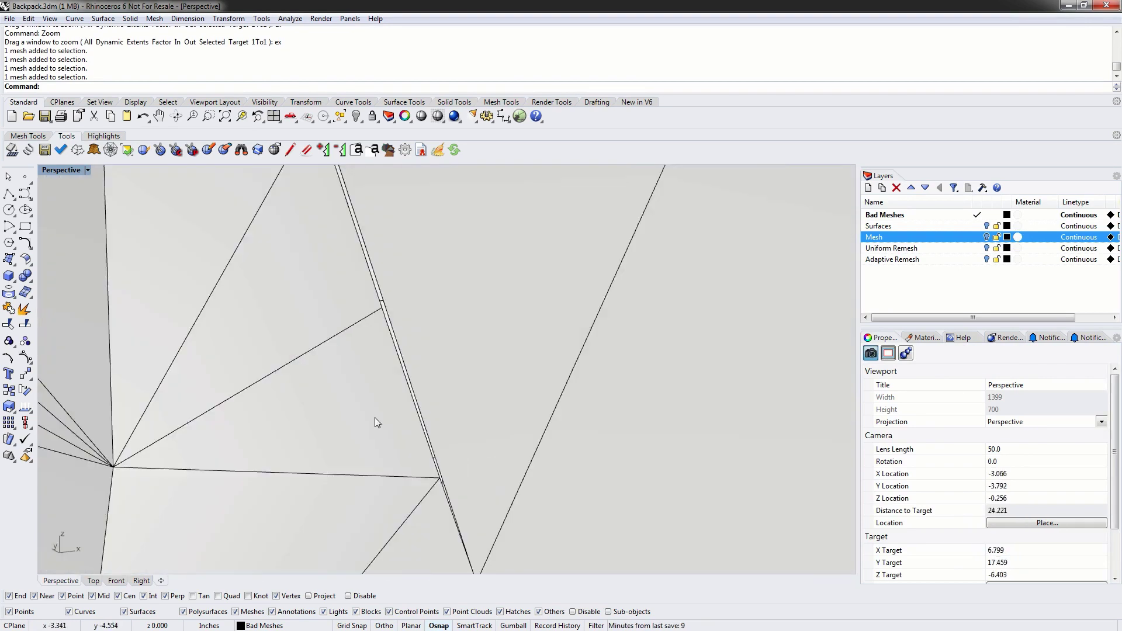
pyautogui.scroll(-3, 372, 387)
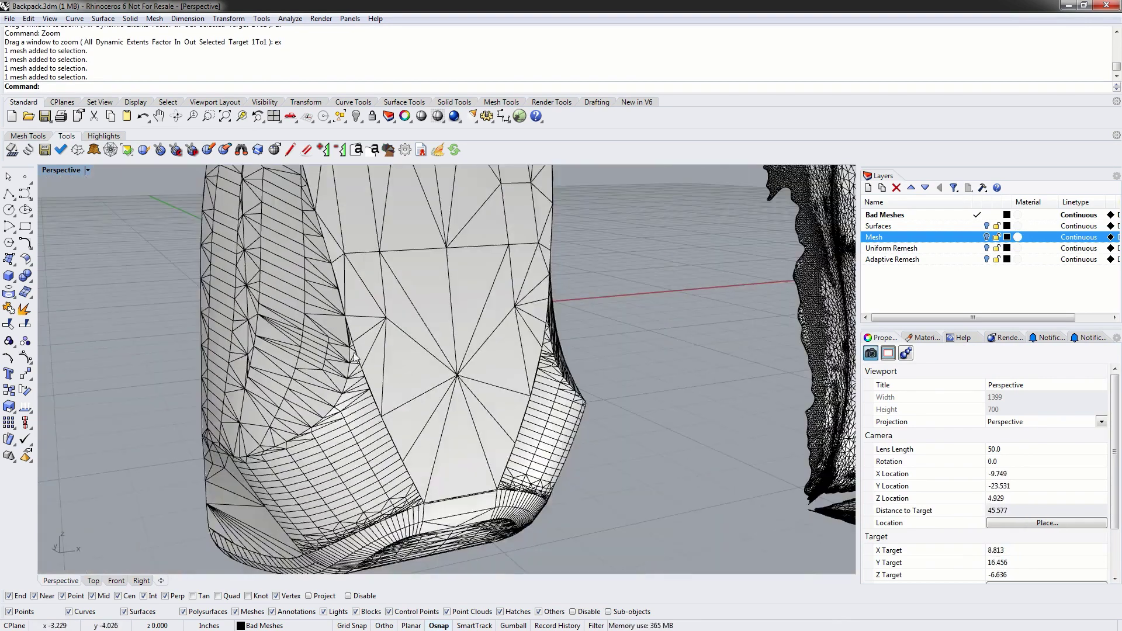
pyautogui.moveTo(352, 475); pyautogui.dragTo(391, 451, button='right')
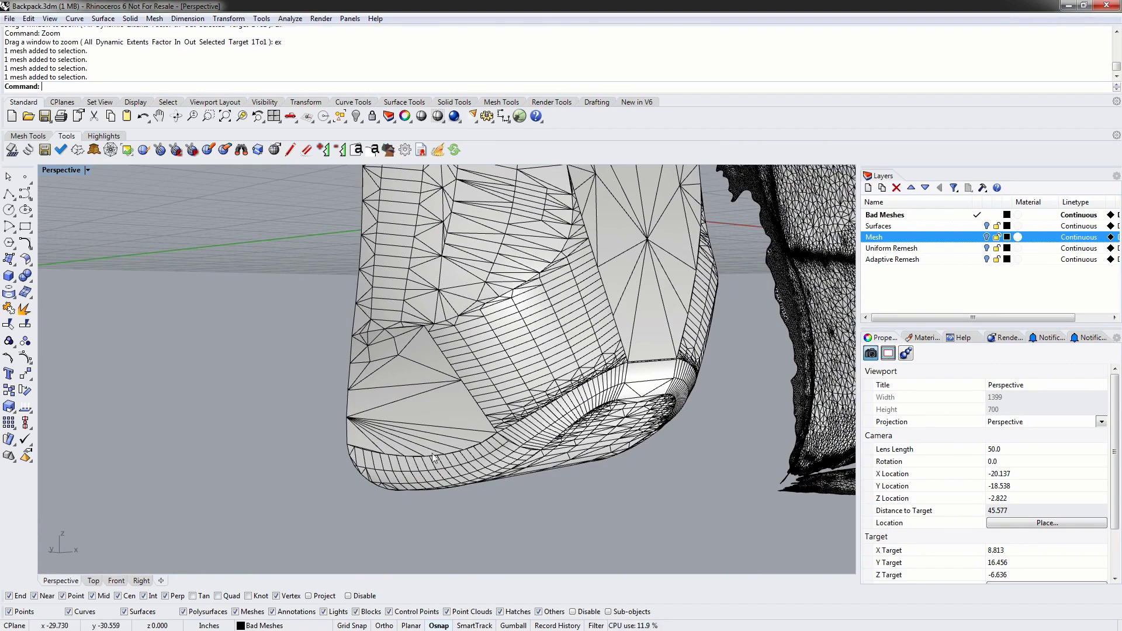
pyautogui.moveTo(588, 270); pyautogui.dragTo(381, 356, button='right')
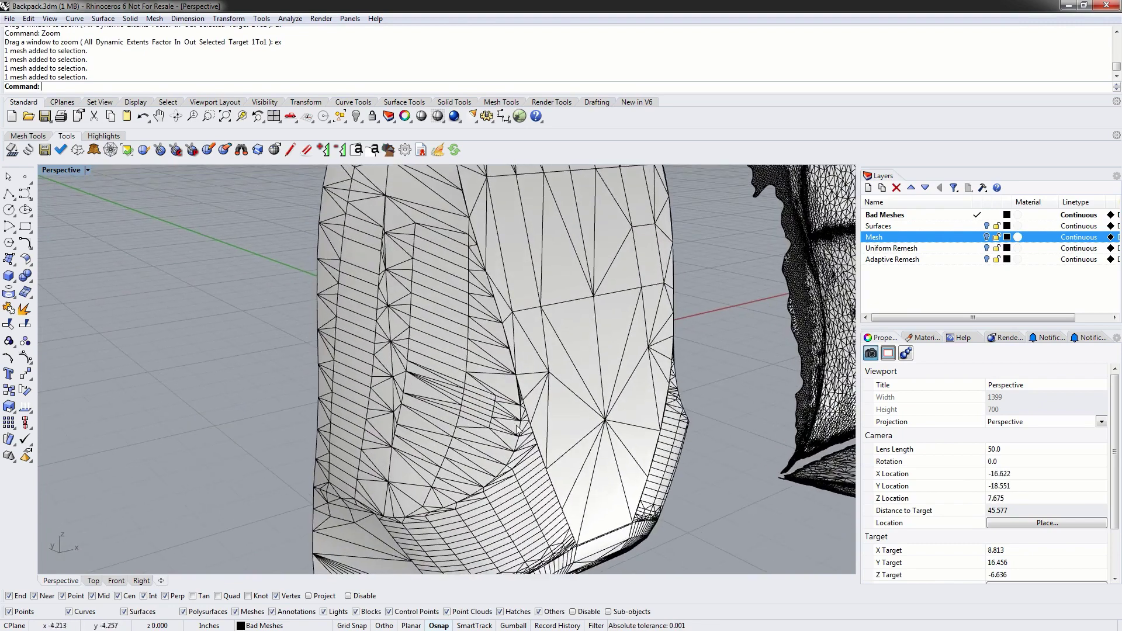
pyautogui.scroll(2, 500, 492)
pyautogui.scroll(1, 500, 492)
pyautogui.scroll(-1, 494, 472)
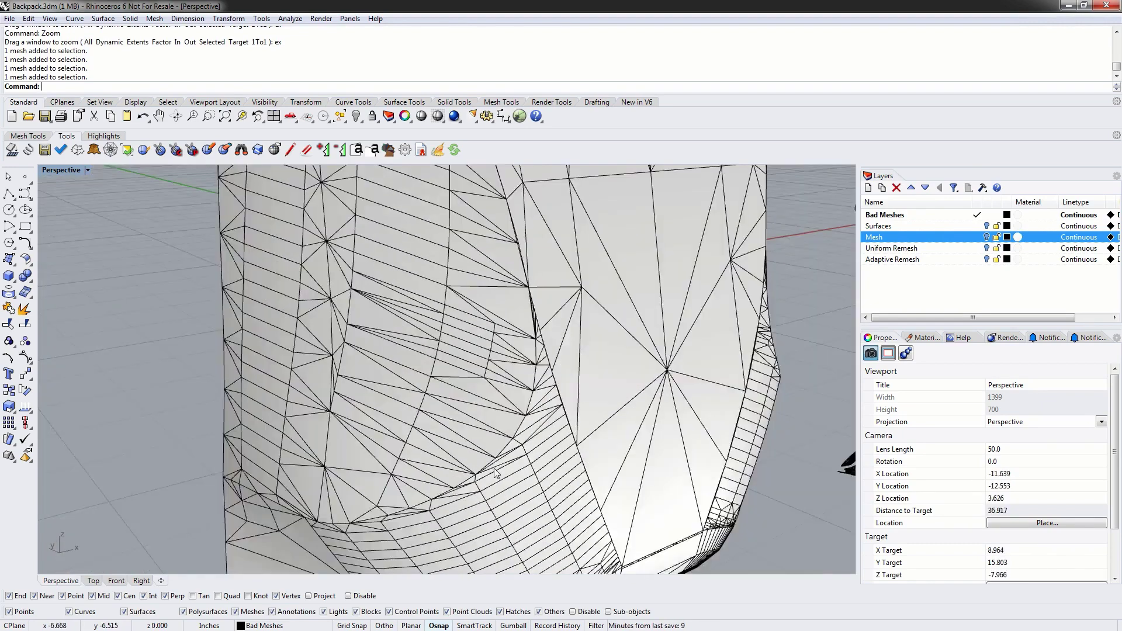
pyautogui.press('Home')
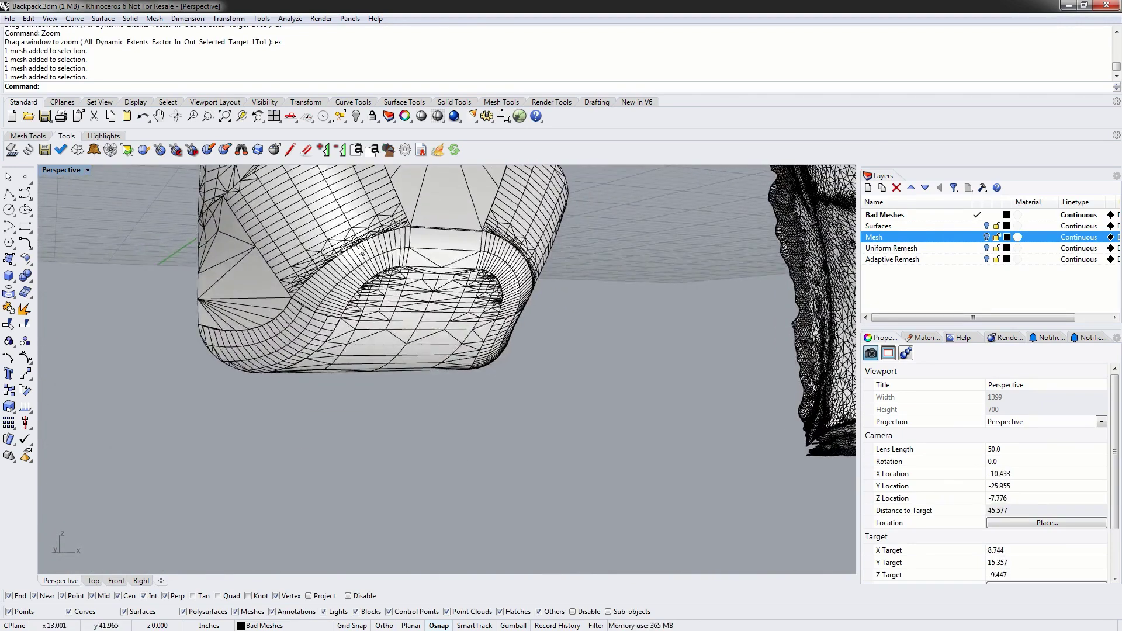
# Inspect the seam along the backpack's curved bottom rim, selecting the rim mesh to see where it meets its neighbours
pyautogui.scroll(6, 351, 255)
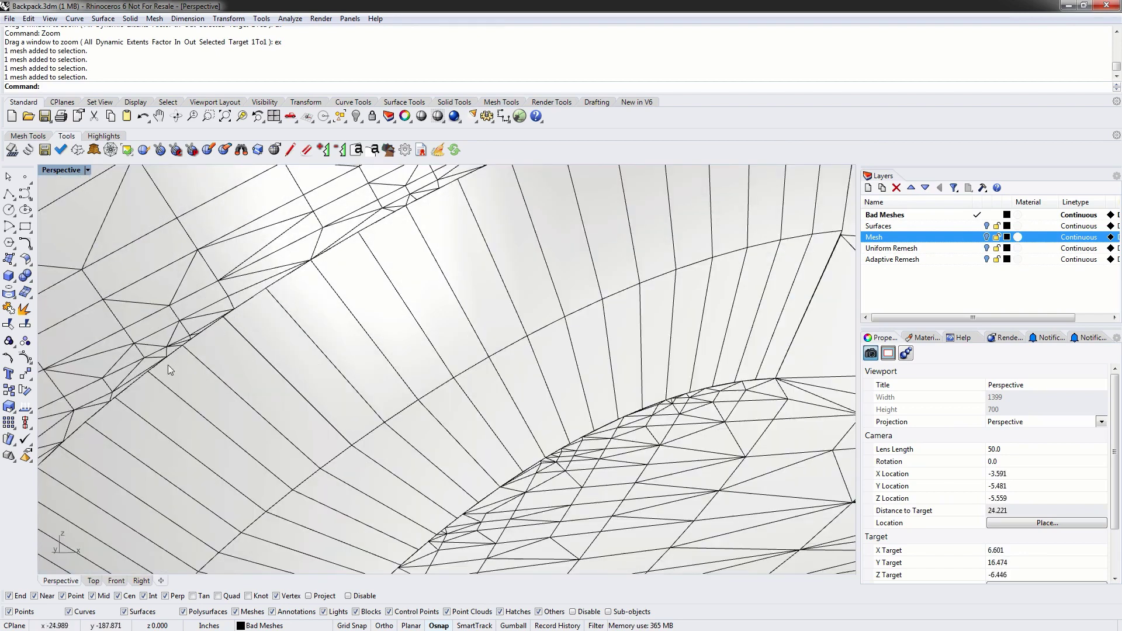
pyautogui.click(146, 396)
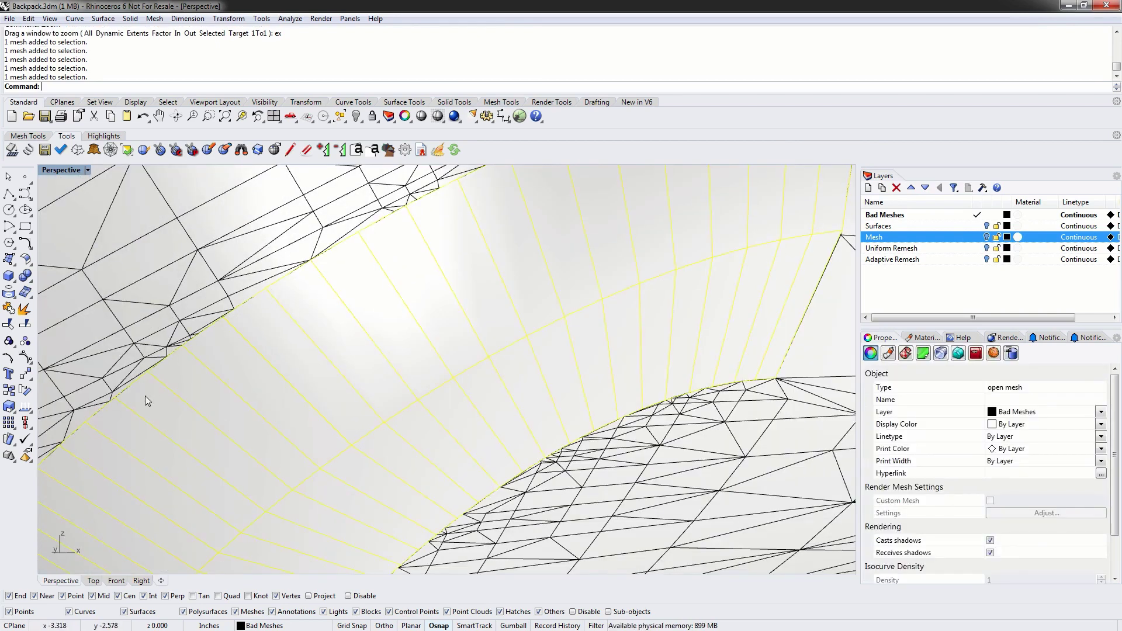
pyautogui.click(112, 390)
pyautogui.scroll(-2, 321, 328)
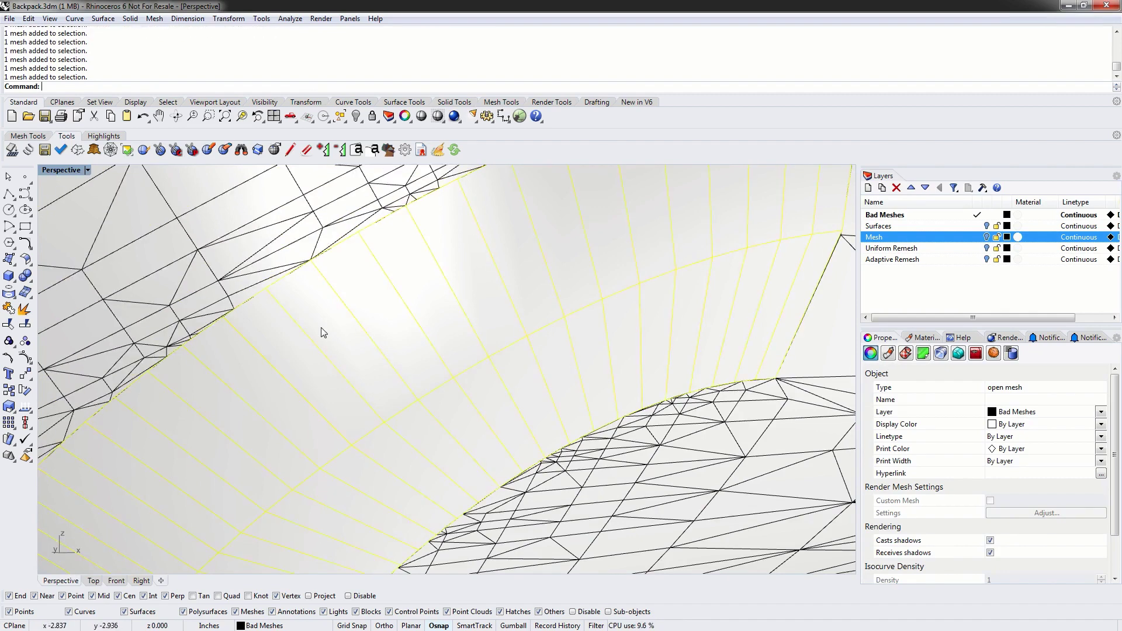
pyautogui.scroll(-5, 383, 292)
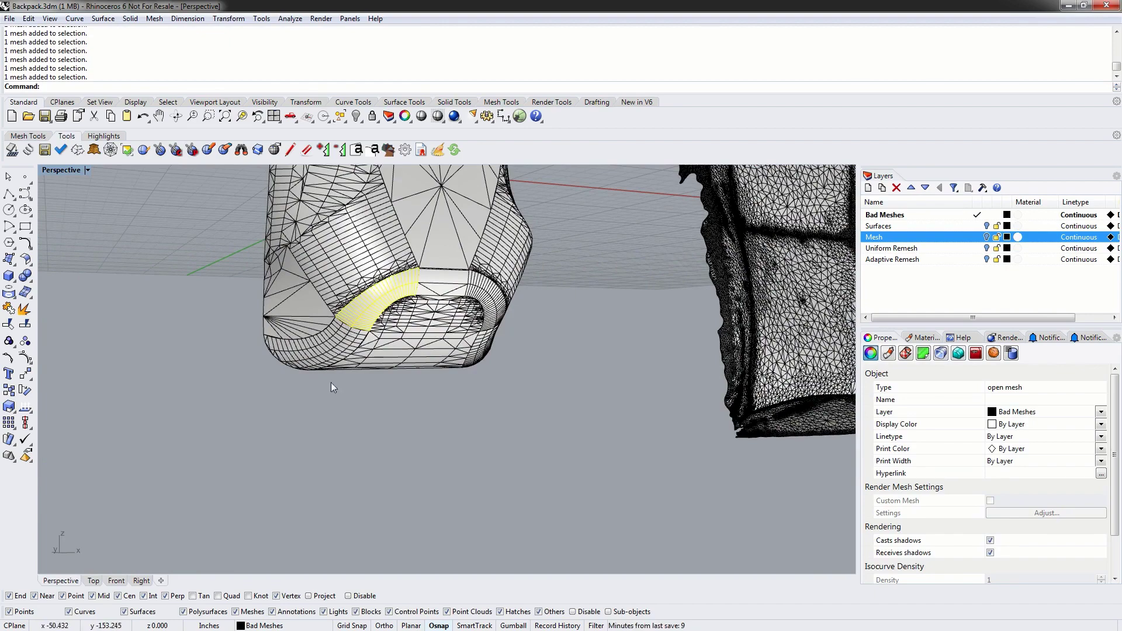
pyautogui.click(380, 416)
pyautogui.moveTo(380, 416); pyautogui.dragTo(389, 273, button='right')
pyautogui.moveTo(349, 361); pyautogui.dragTo(419, 397, button='right')
# Make the Mesh layer current and hide the Bad Meshes layer
pyautogui.scroll(-6, 437, 377)
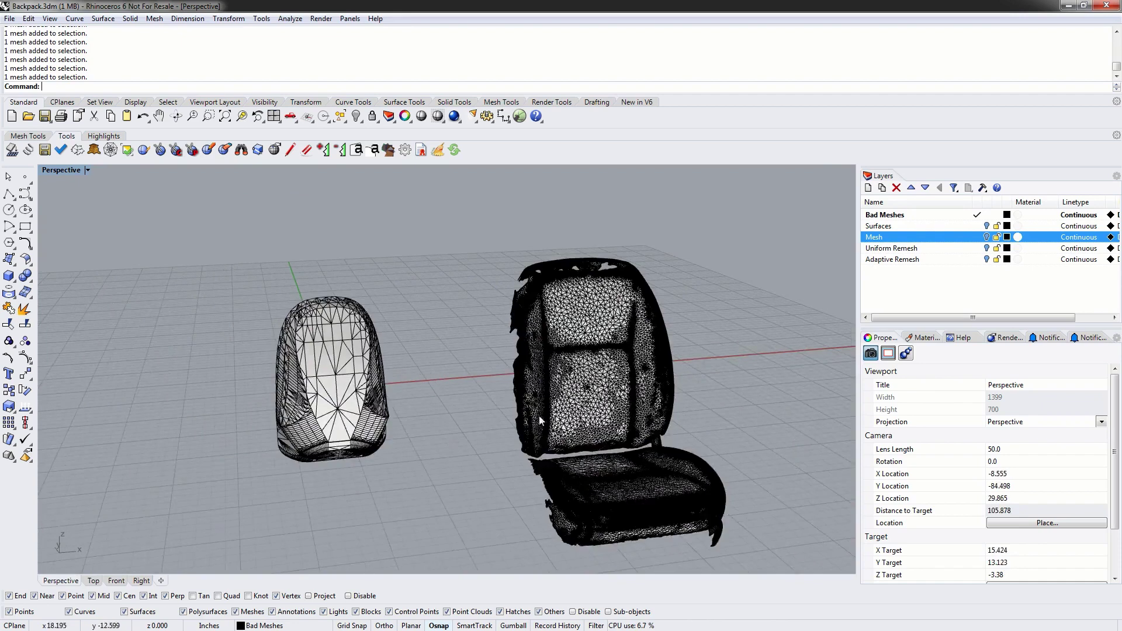
pyautogui.keyDown('shift'); pyautogui.moveTo(538, 420); pyautogui.dragTo(546, 381, button='right'); pyautogui.keyUp('shift')
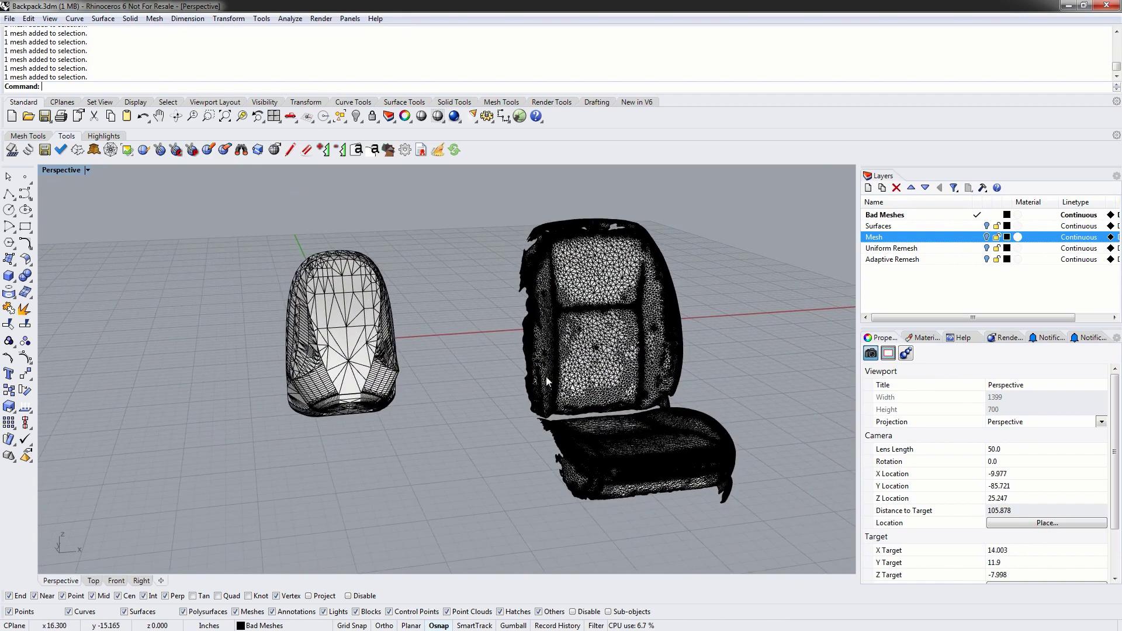
pyautogui.click(978, 238)
pyautogui.click(986, 214)
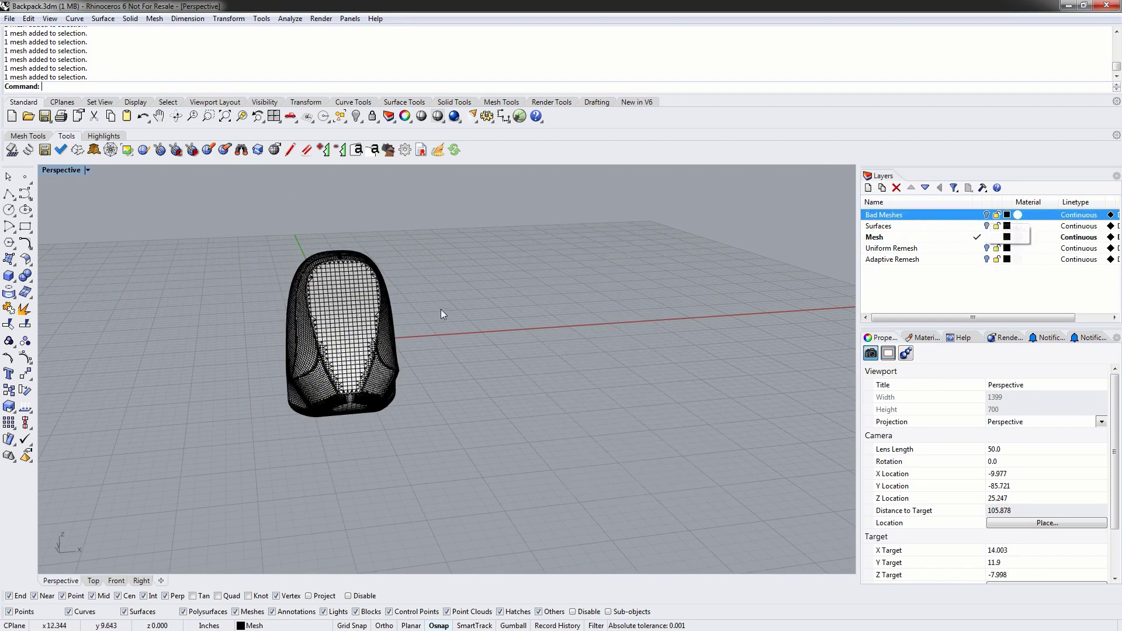
# Inspect the seam between the front and side panels of the backpack on the Mesh layer up close
pyautogui.moveTo(299, 343); pyautogui.dragTo(369, 352, button='right')
pyautogui.scroll(10, 368, 333)
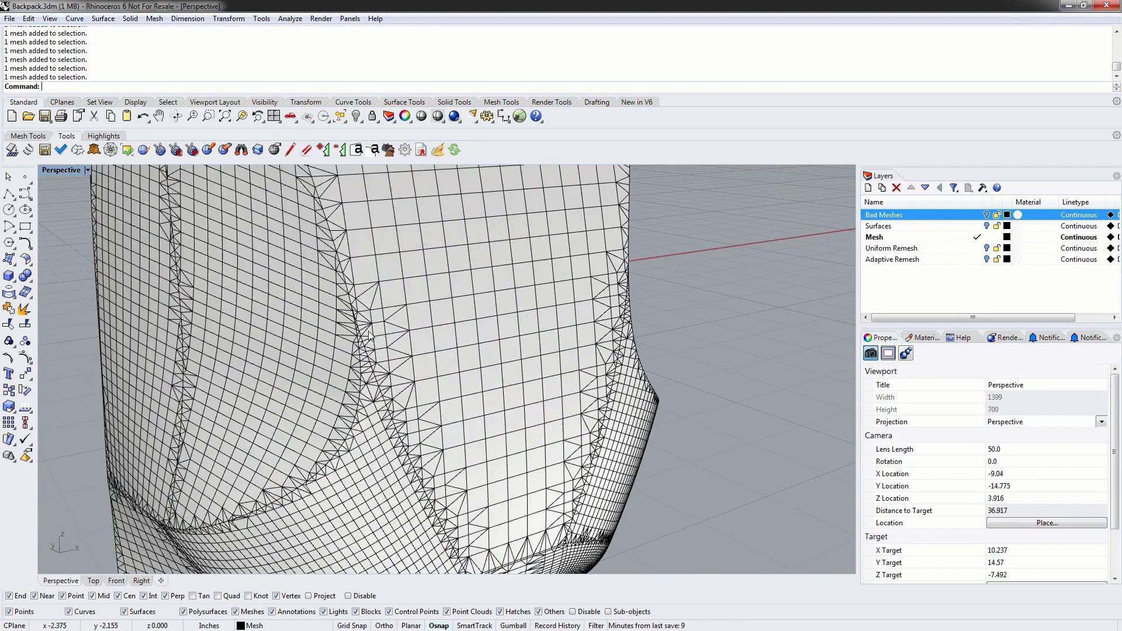
pyautogui.scroll(2, 361, 348)
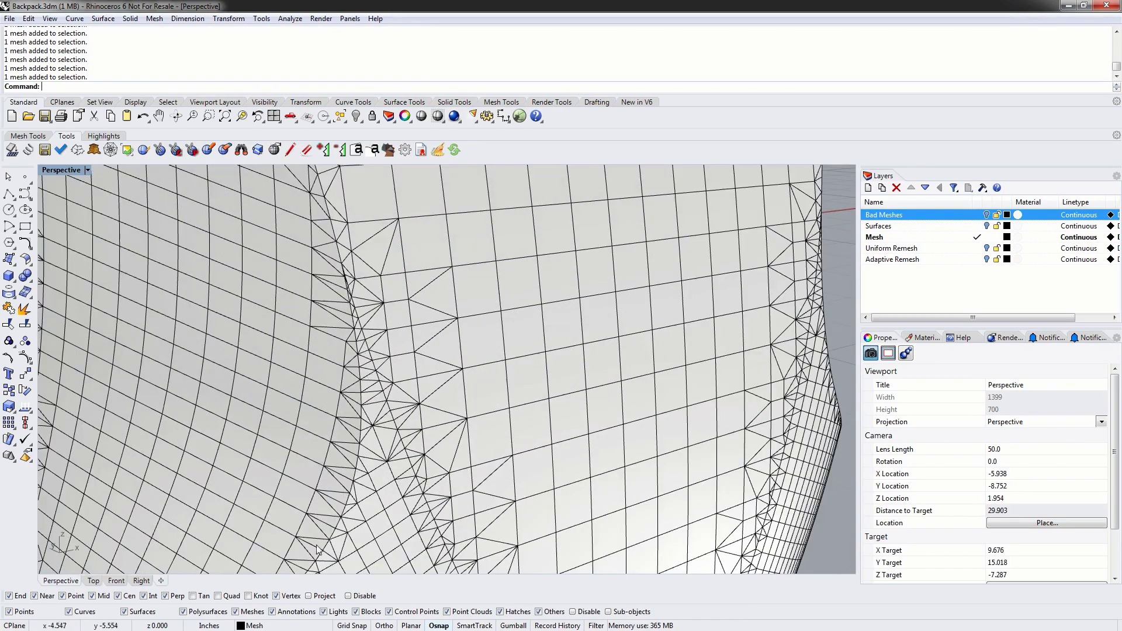
pyautogui.scroll(-6, 416, 351)
pyautogui.scroll(-4, 409, 332)
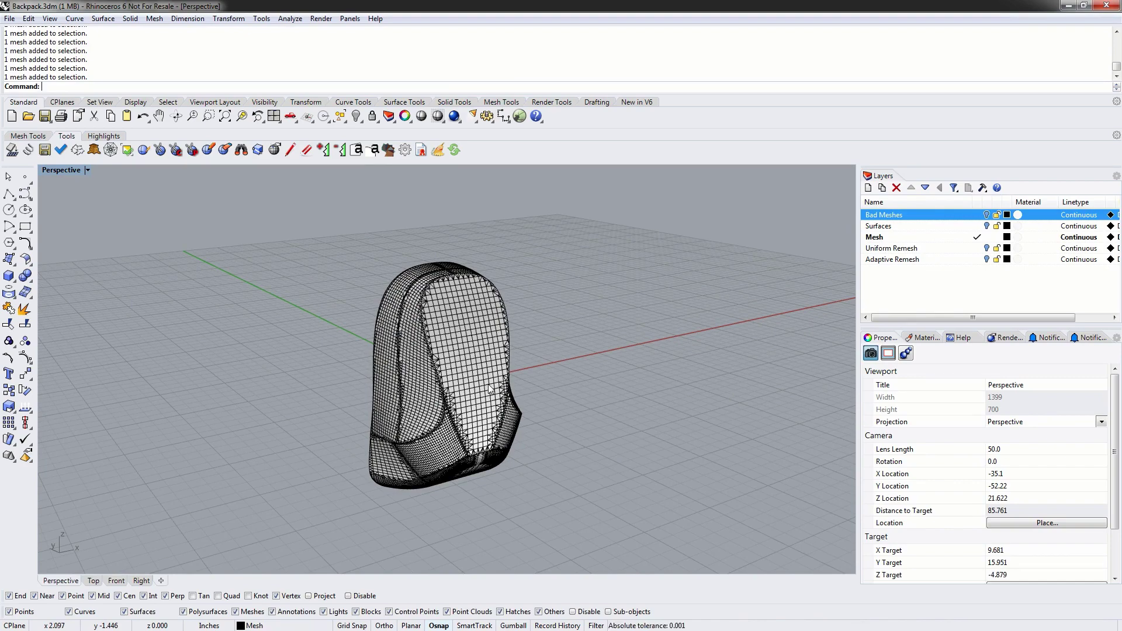
# Examine the Mesh layer's backpack all around, including its top, back and underside, and select the side mesh to check its extent
pyautogui.scroll(5, 428, 403)
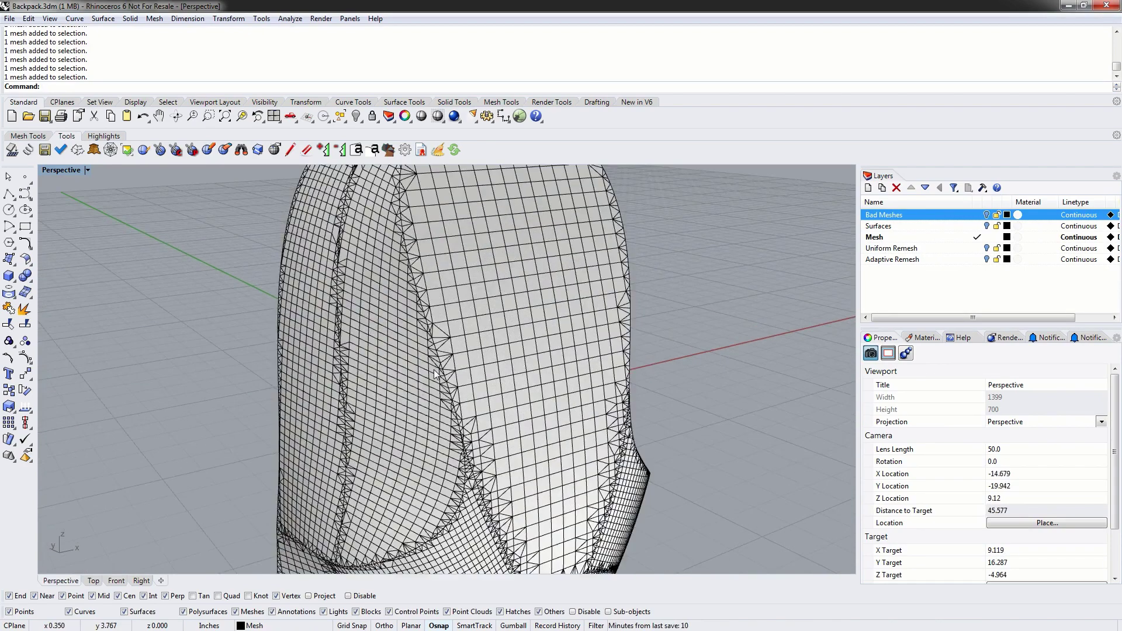
pyautogui.moveTo(421, 295); pyautogui.dragTo(423, 309, button='right')
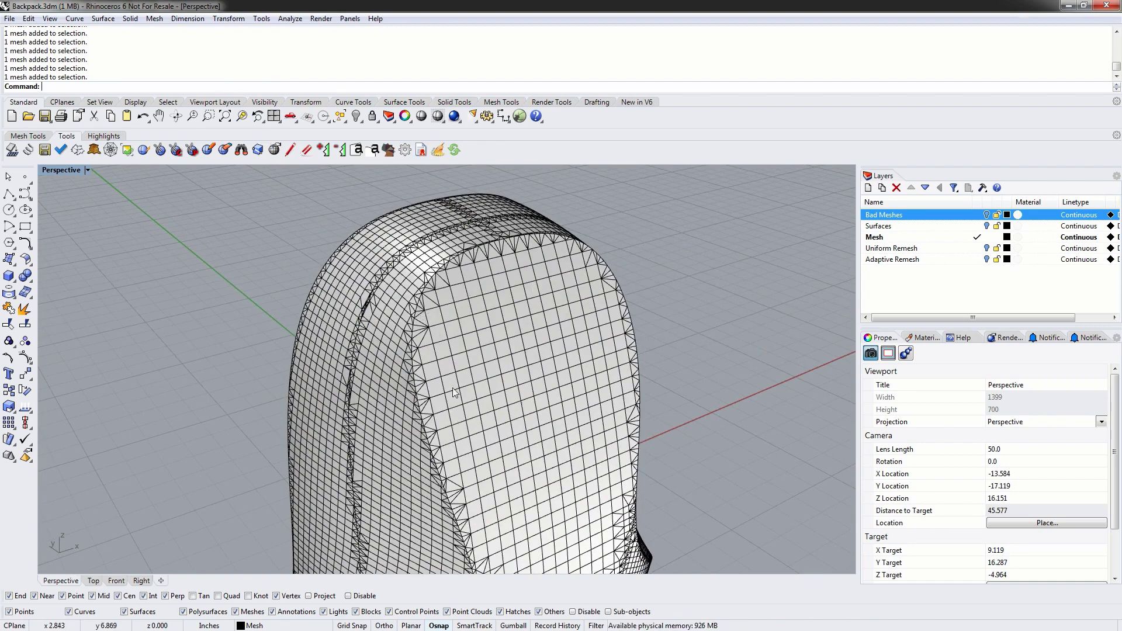
pyautogui.moveTo(455, 393); pyautogui.dragTo(631, 246, button='right')
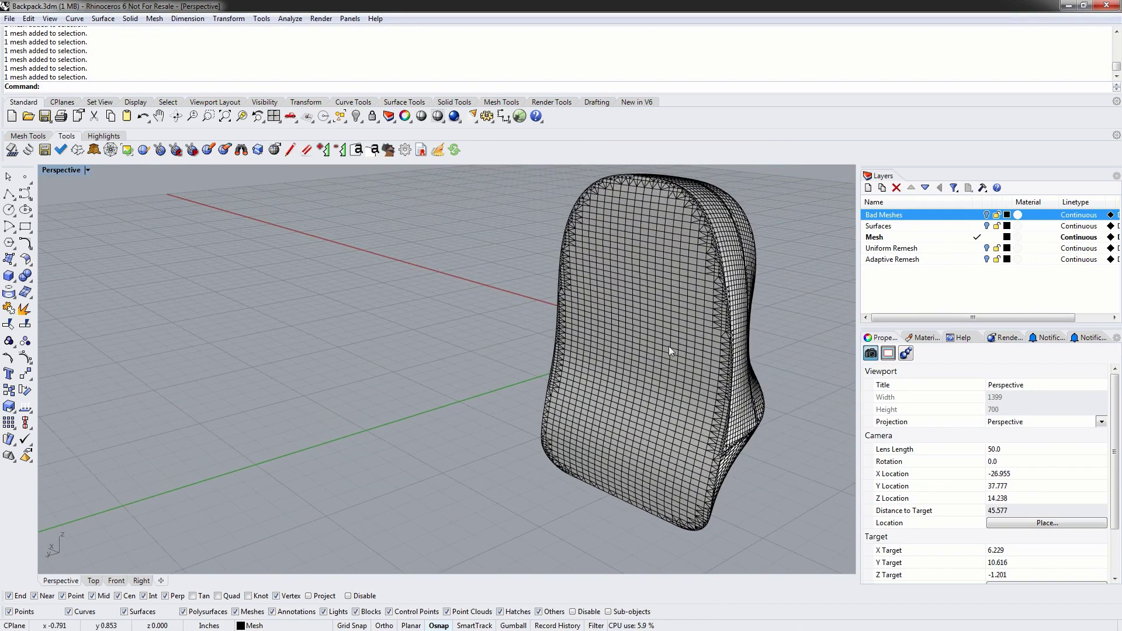
pyautogui.moveTo(671, 388); pyautogui.dragTo(470, 393, button='right')
pyautogui.scroll(4, 449, 403)
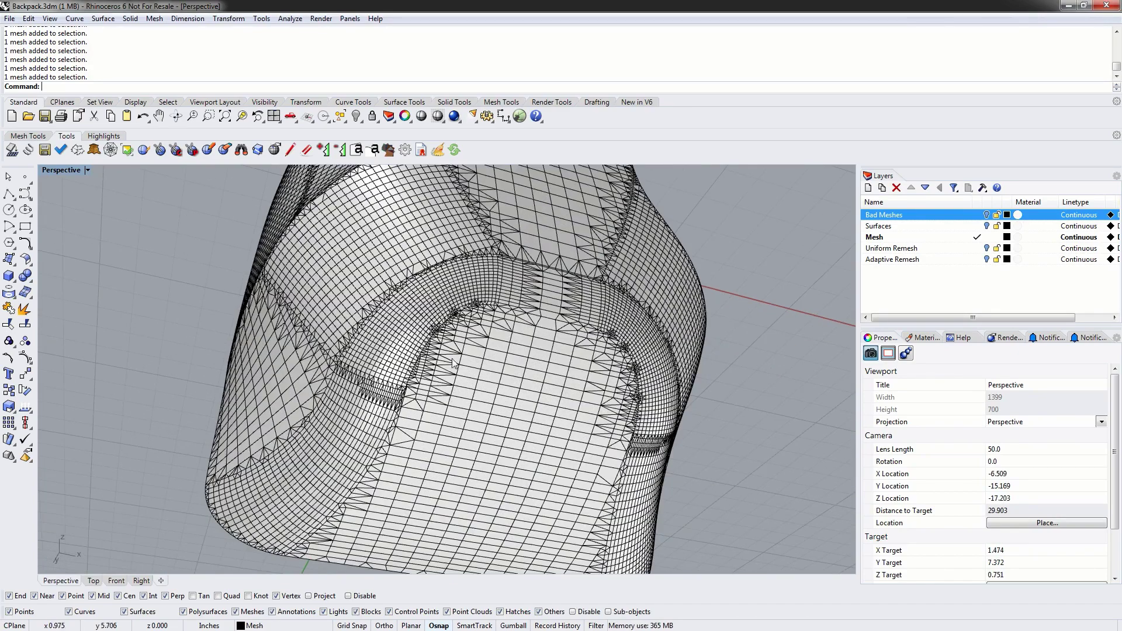
pyautogui.moveTo(518, 299); pyautogui.dragTo(439, 414, button='right')
pyautogui.scroll(-5, 440, 414)
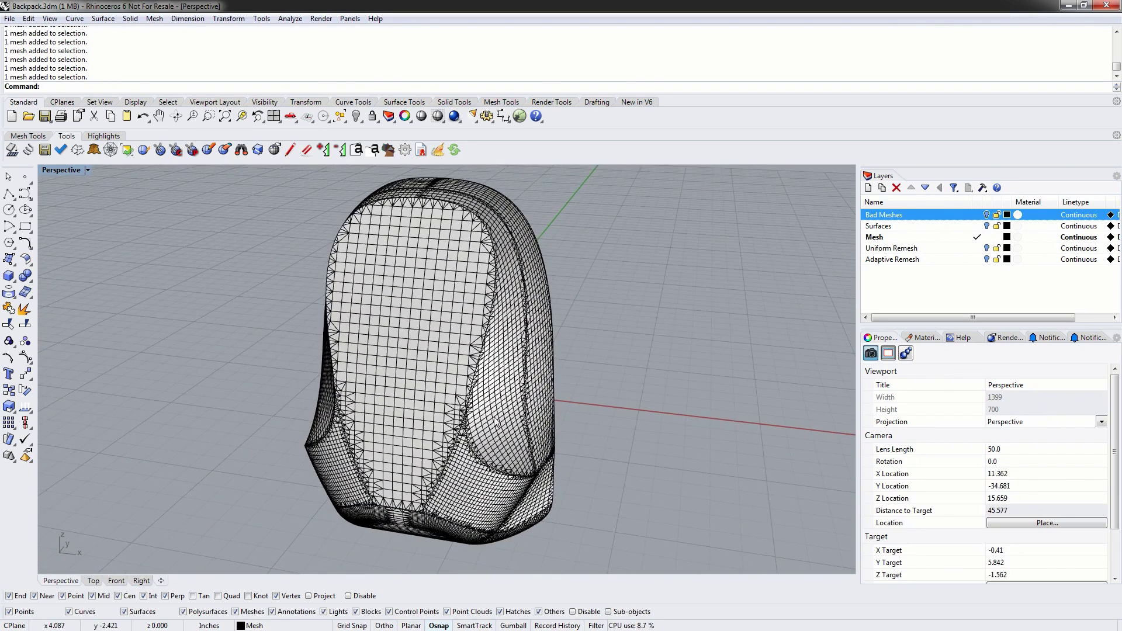
pyautogui.click(519, 402)
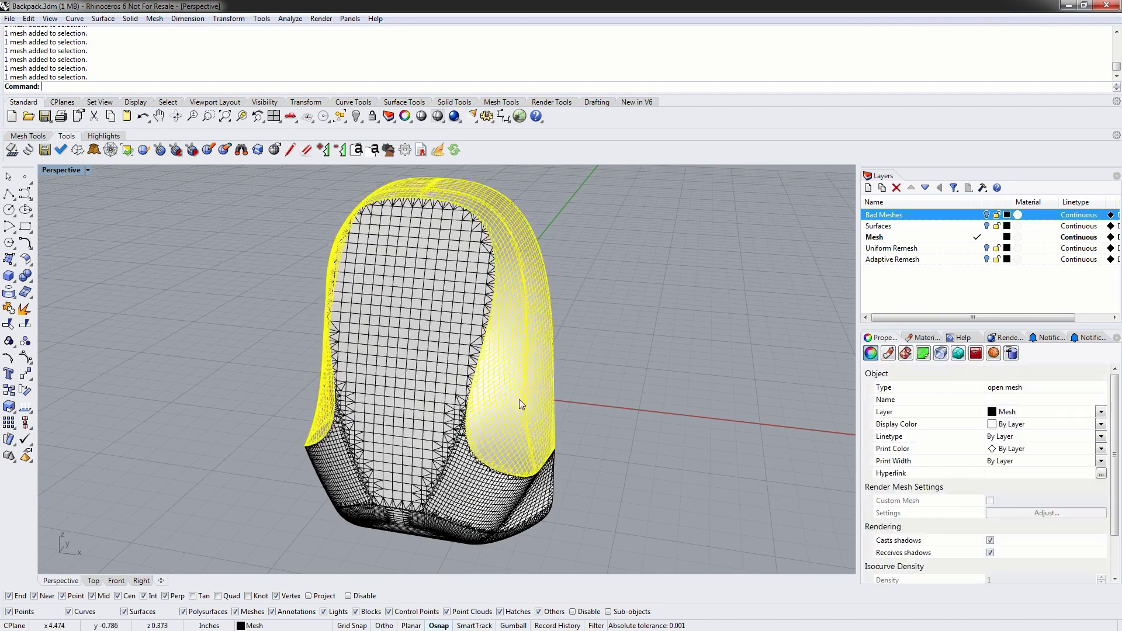
pyautogui.click(625, 279)
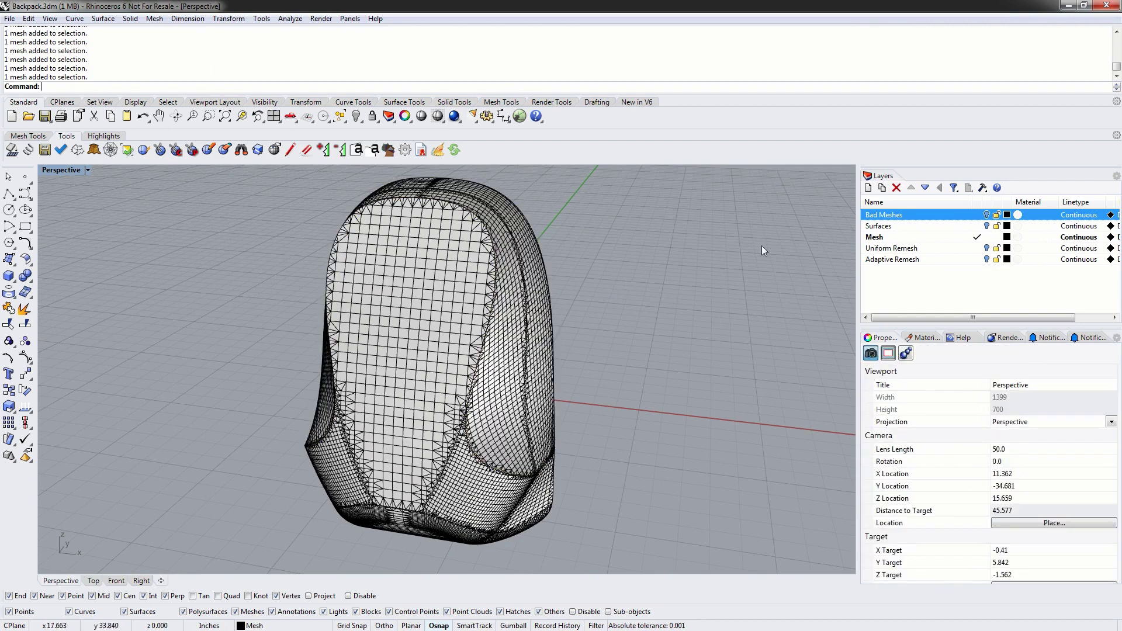
# Make the Adaptive Remesh layer current and hide the Mesh layer
pyautogui.click(977, 259)
pyautogui.click(986, 238)
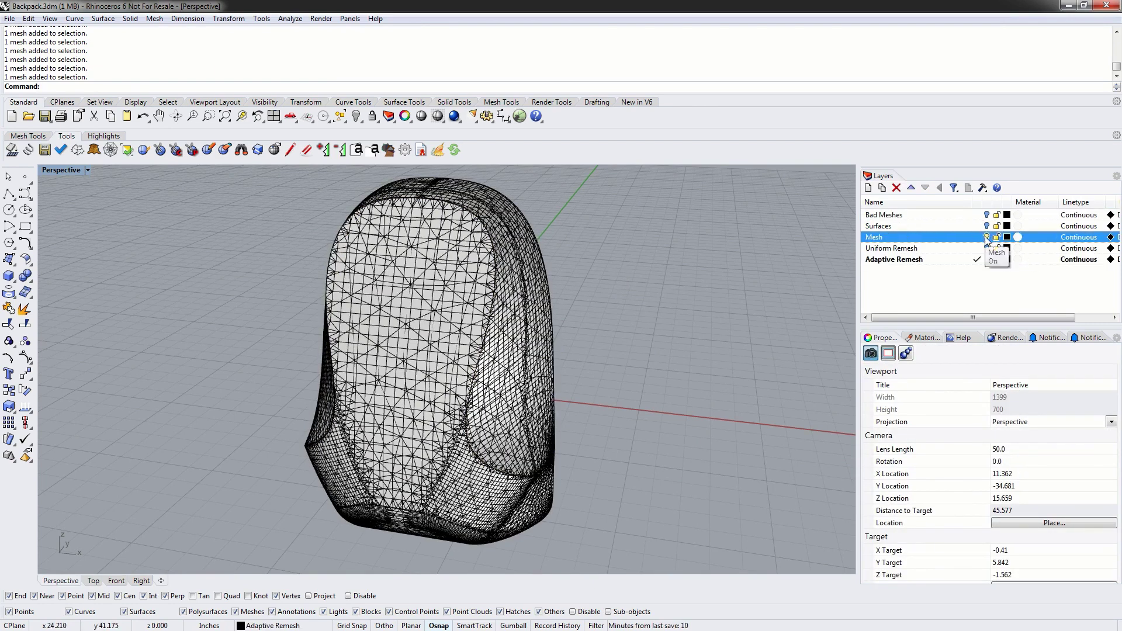
# Examine the Adaptive Remesh backpack from all around, selecting the side mesh to check its extent and viewing the lower side's triangle density up close
pyautogui.moveTo(473, 486); pyautogui.dragTo(433, 446, button='right')
pyautogui.click(473, 466)
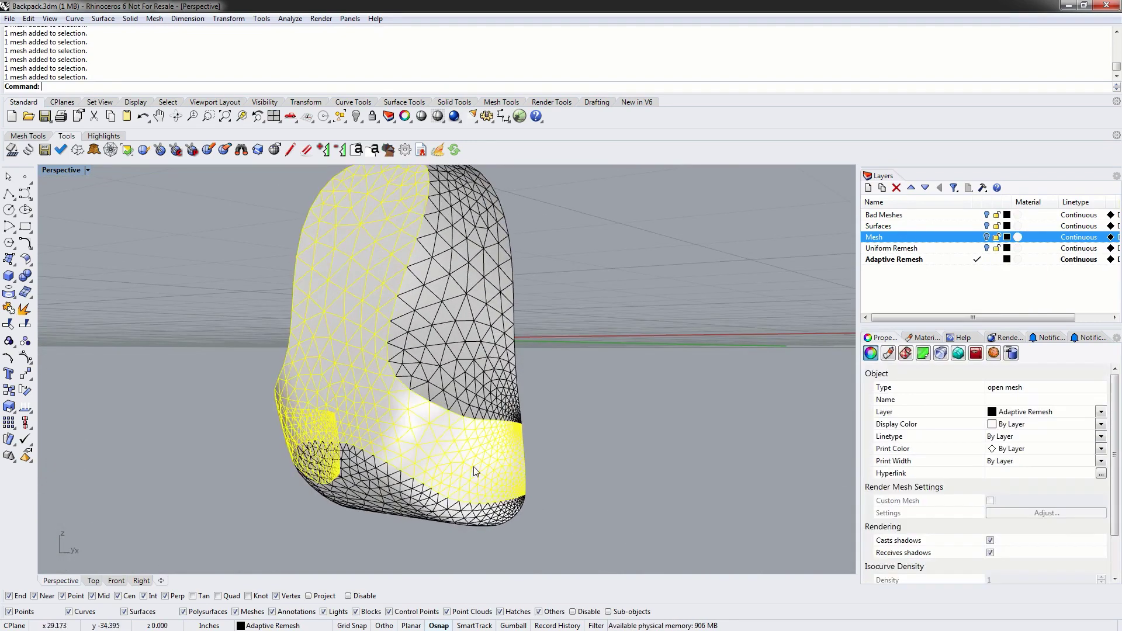
pyautogui.click(212, 349)
pyautogui.moveTo(212, 350); pyautogui.dragTo(493, 364, button='right')
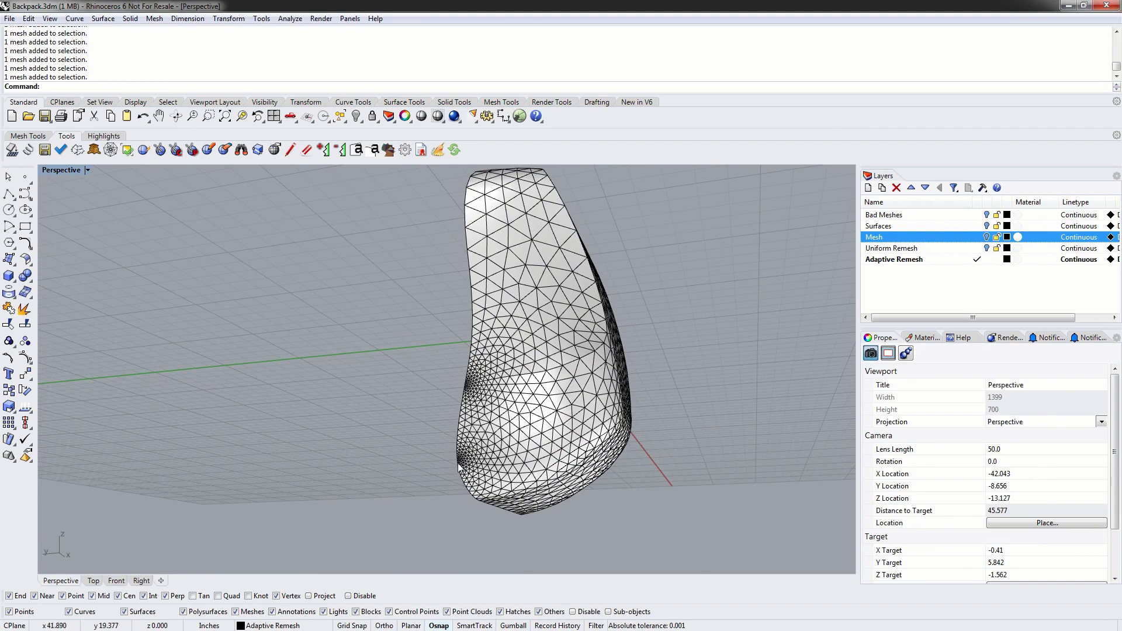
pyautogui.scroll(4, 459, 468)
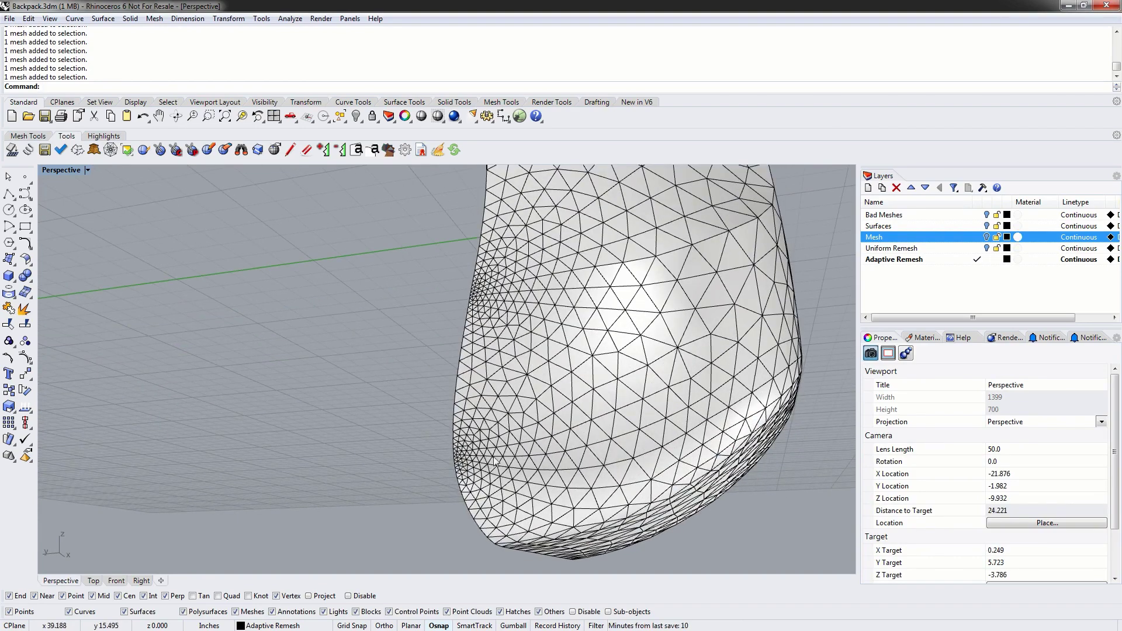
pyautogui.moveTo(673, 348); pyautogui.dragTo(653, 367, button='right')
pyautogui.scroll(-5, 608, 368)
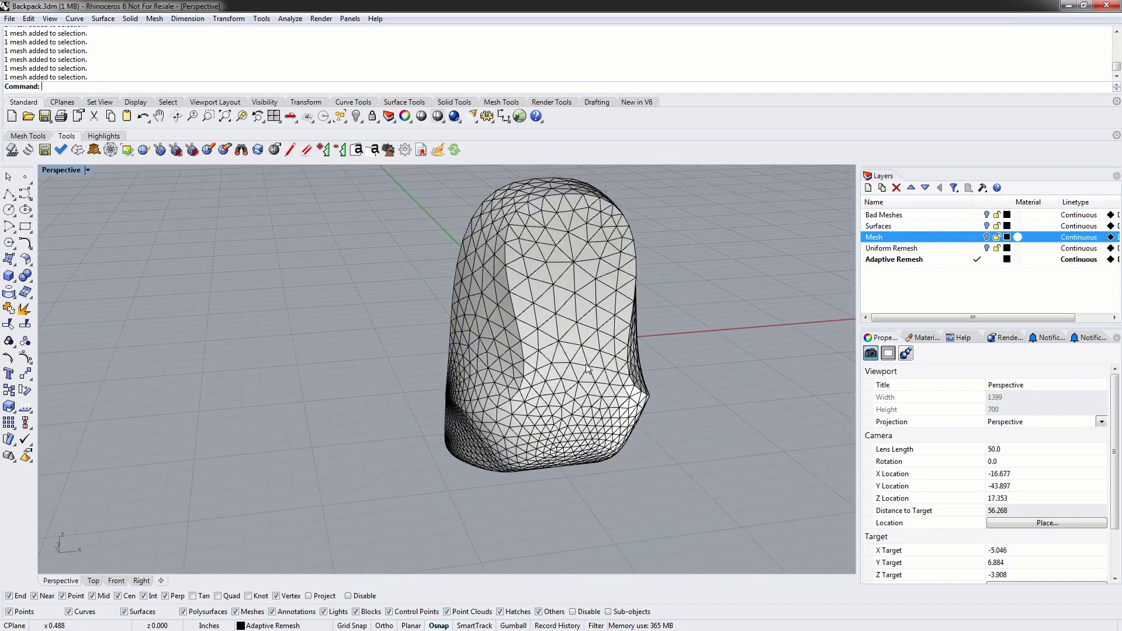
pyautogui.moveTo(578, 301); pyautogui.dragTo(605, 298, button='right')
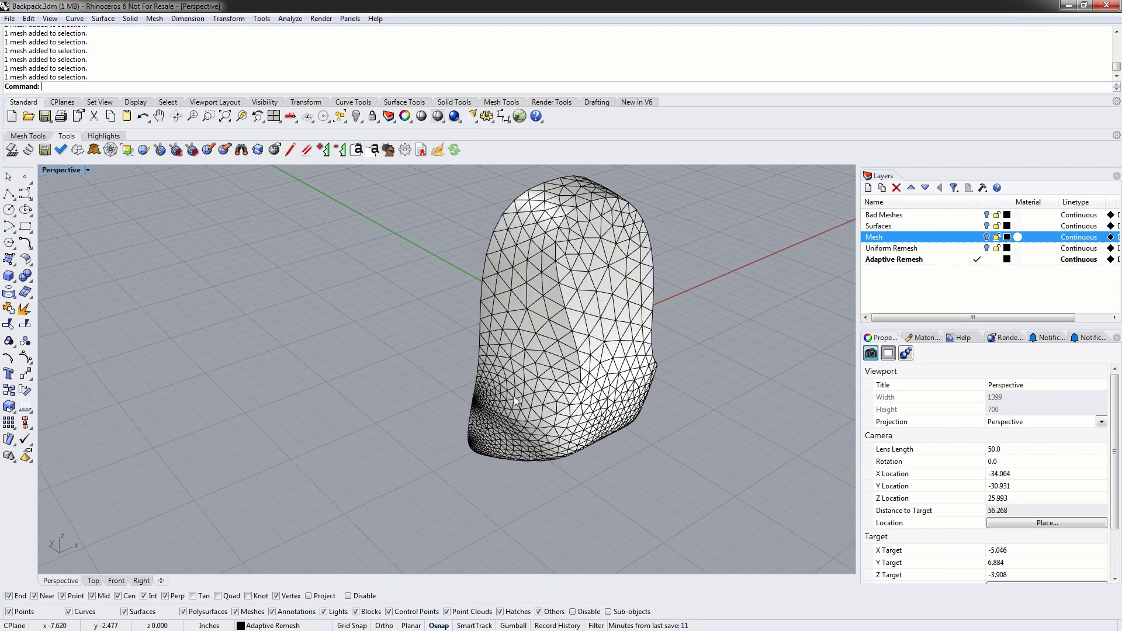
pyautogui.moveTo(569, 406); pyautogui.dragTo(505, 313, button='right')
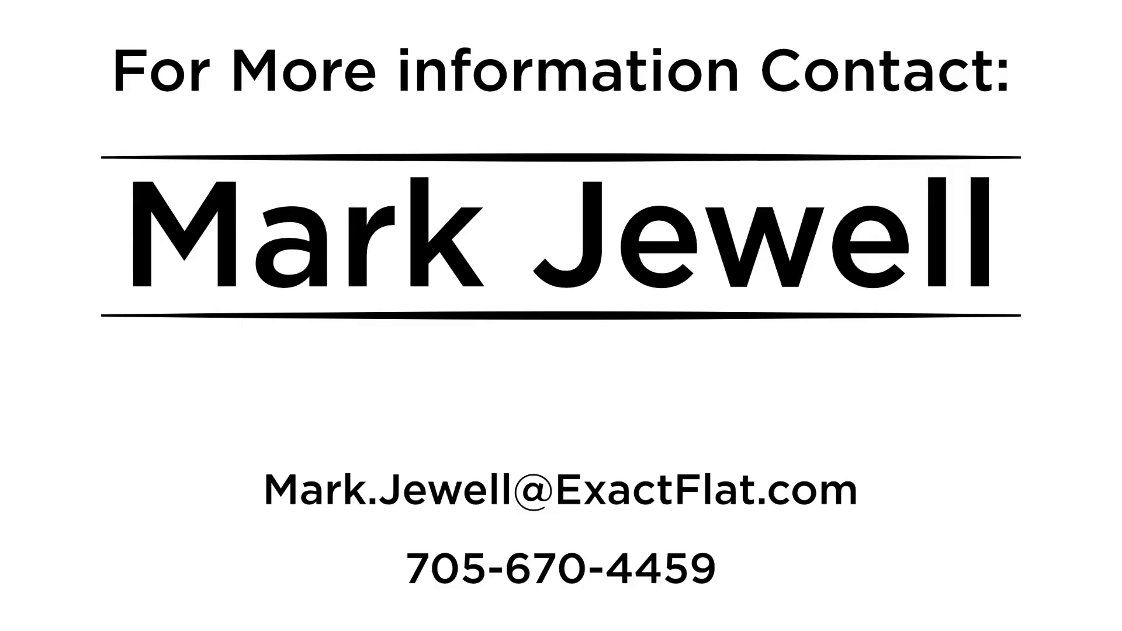